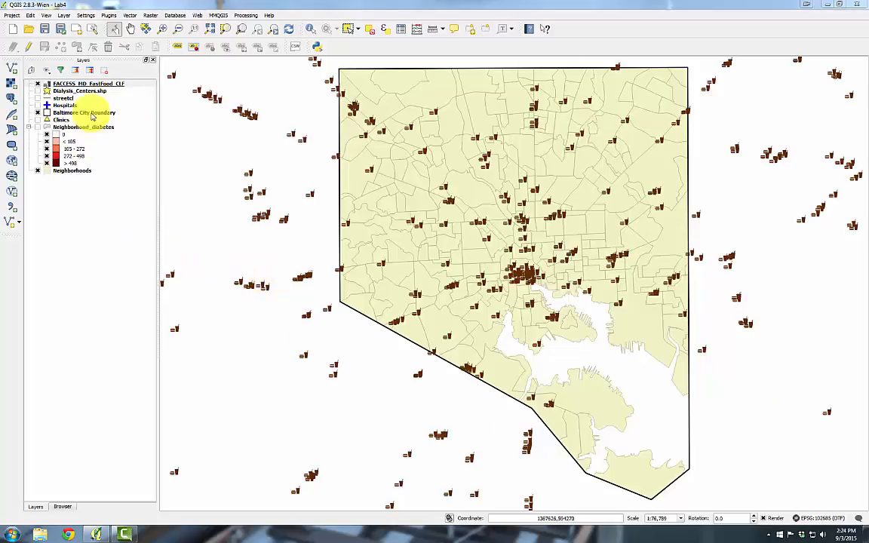
# - View the full extent of the FACCESS_MD_FastFood_CLF layer and return to the previous Baltimore extent
pyautogui.rightClick(103, 83)
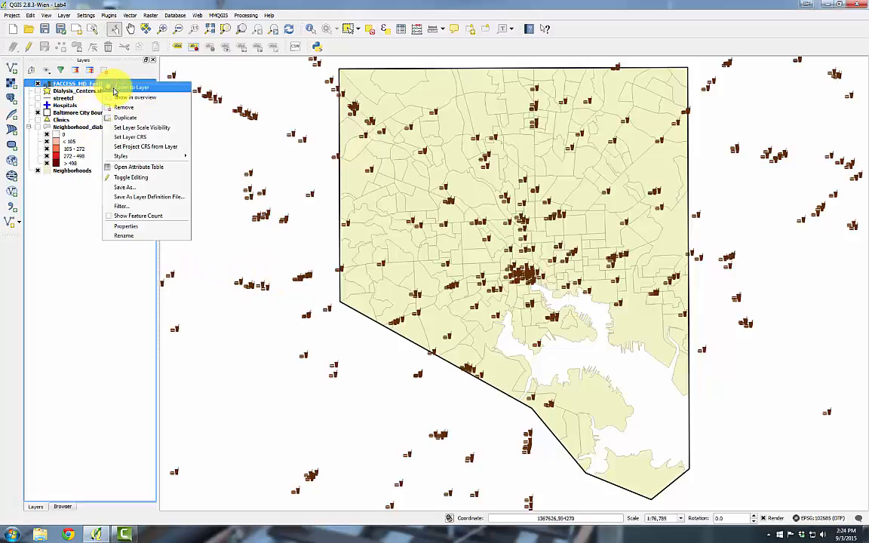
pyautogui.click(115, 87)
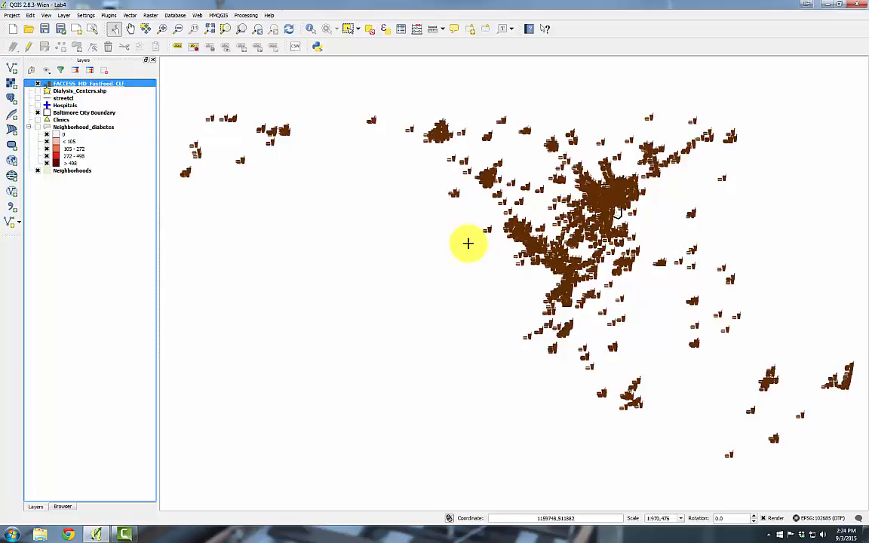
pyautogui.click(259, 31)
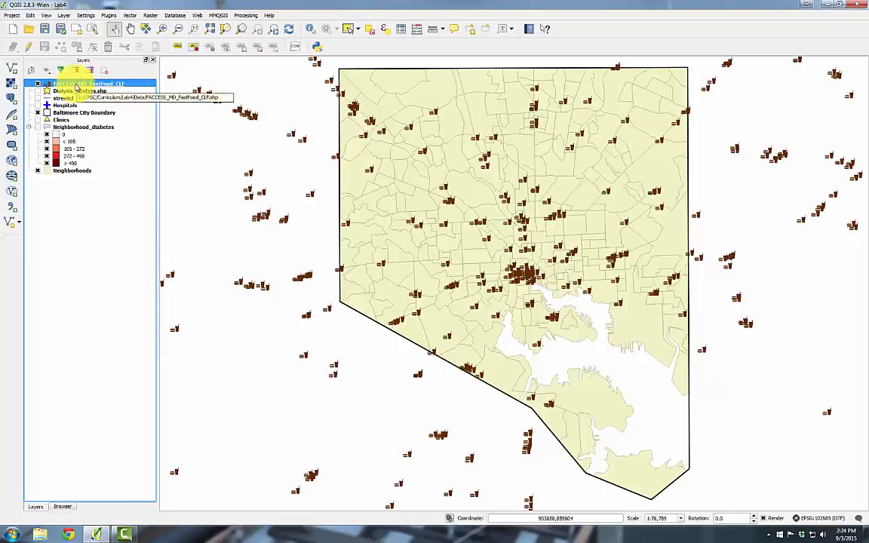
# - Identify a fast food point just west of the city boundary to inspect its attributes, and close the results
pyautogui.click(311, 29)
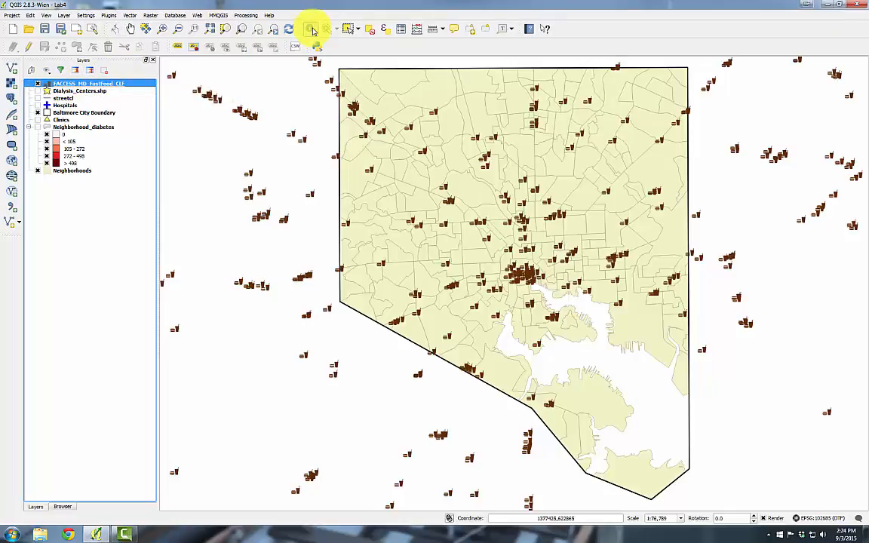
pyautogui.click(307, 141)
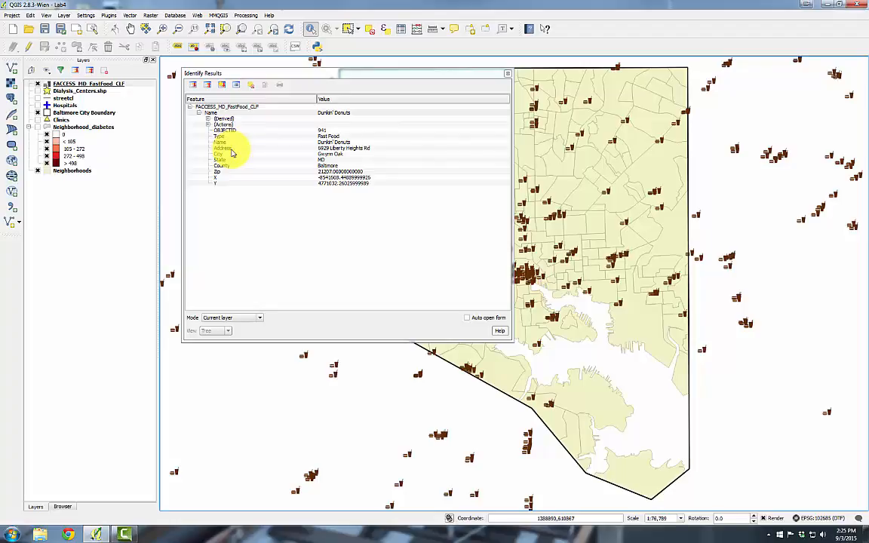
pyautogui.click(508, 75)
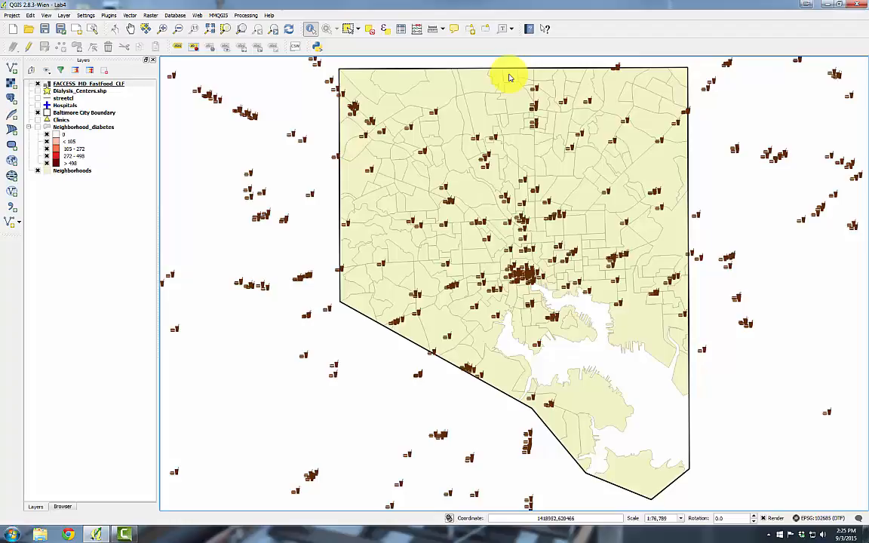
# - Check the coordinate reference system in the general properties of the FACCESS_MD_FastFood_CLF layer
pyautogui.doubleClick(64, 83)
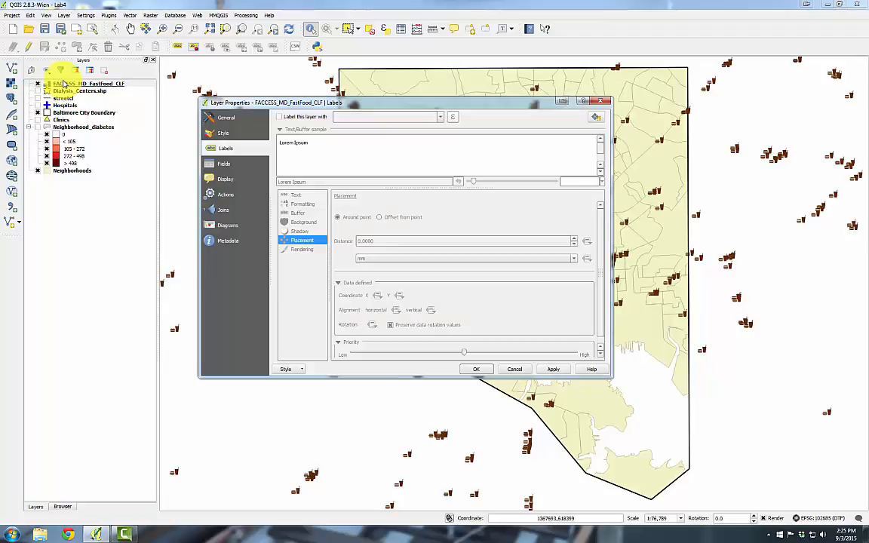
pyautogui.click(224, 118)
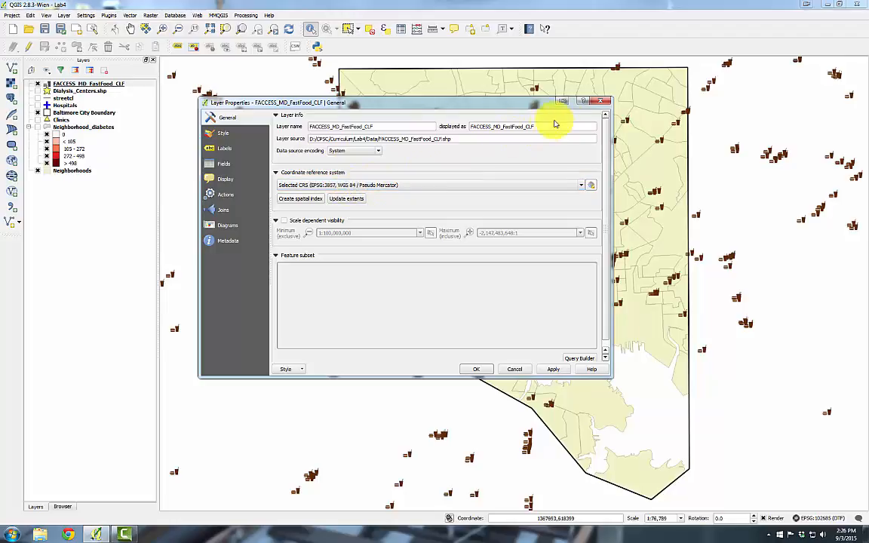
pyautogui.click(599, 101)
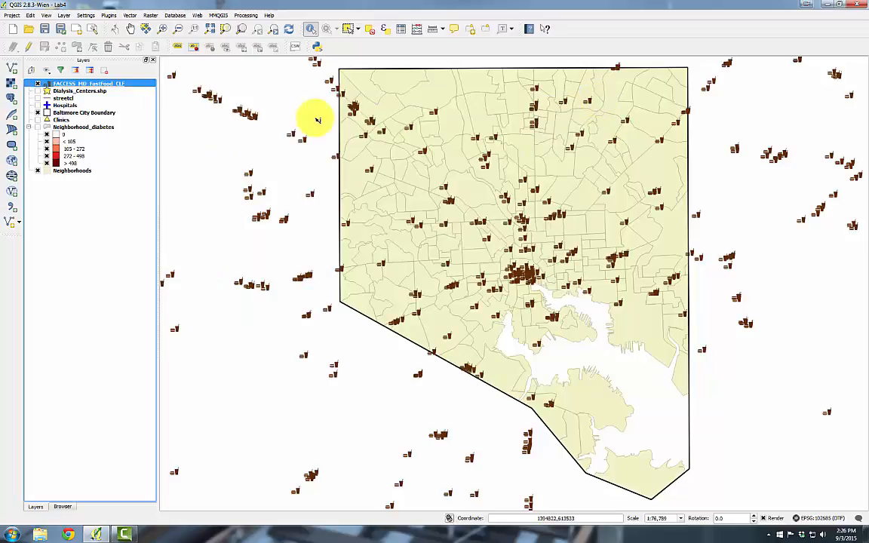
# - Start saving FACCESS_MD_FastFood_CLF as a new ESRI Shapefile named MD_FastFood_SPCS.shp in the Lab4 MyData folder
pyautogui.rightClick(90, 85)
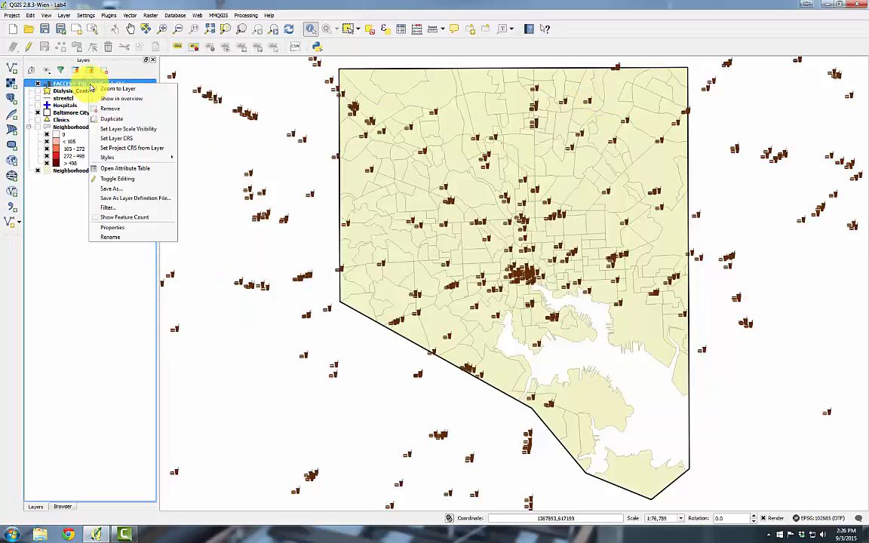
pyautogui.click(113, 188)
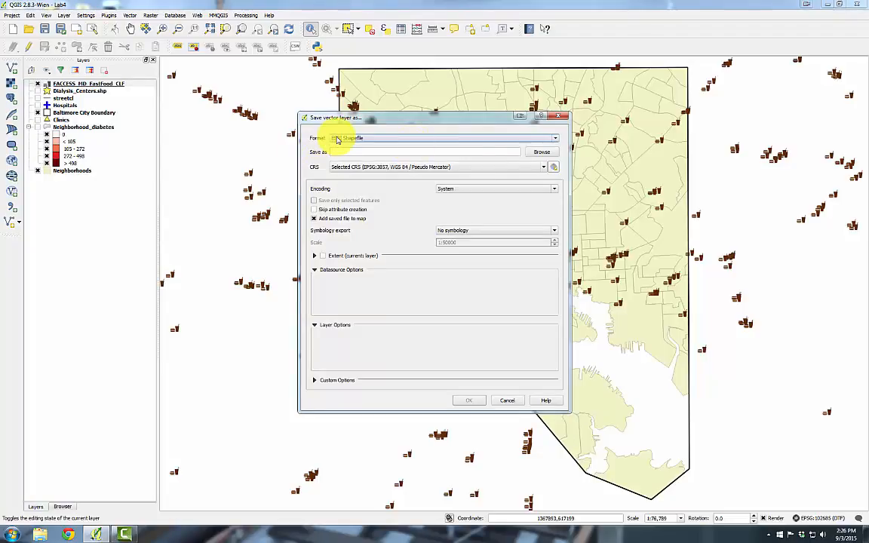
pyautogui.click(552, 153)
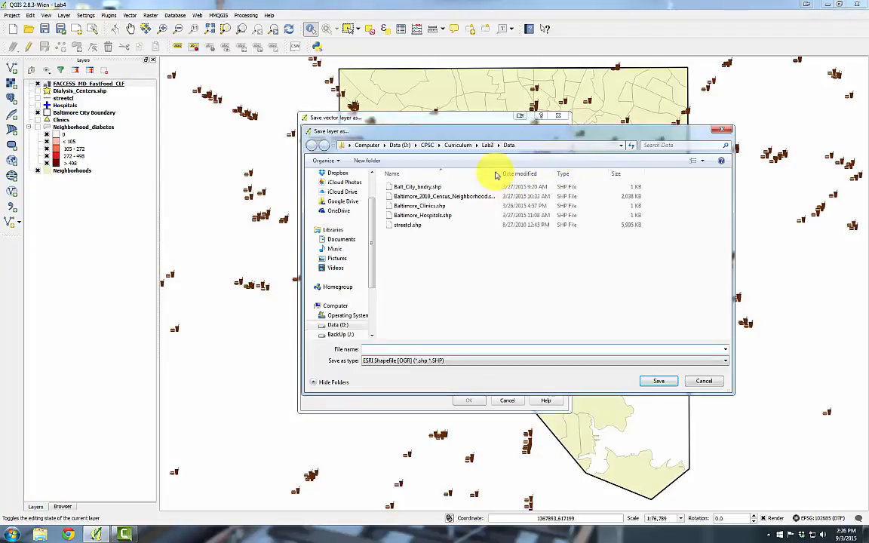
pyautogui.click(477, 145)
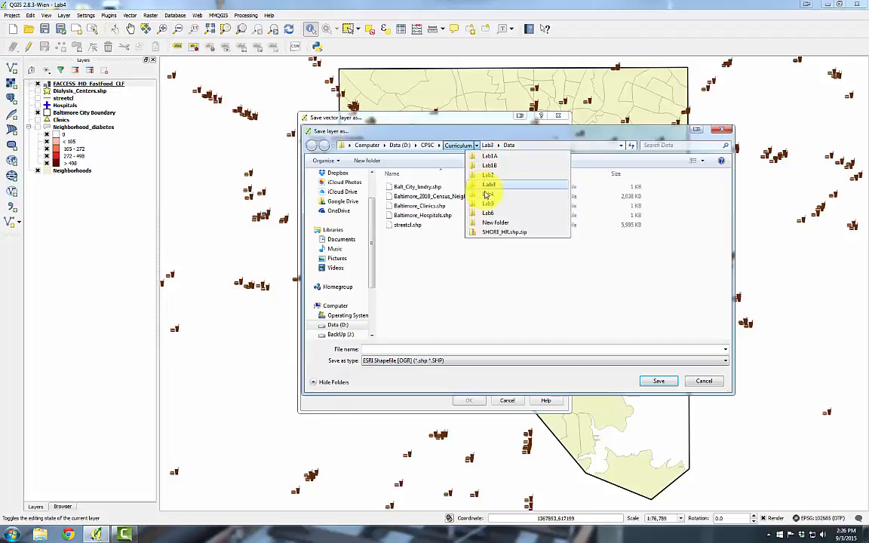
pyautogui.click(490, 188)
pyautogui.doubleClick(400, 194)
pyautogui.click(394, 351)
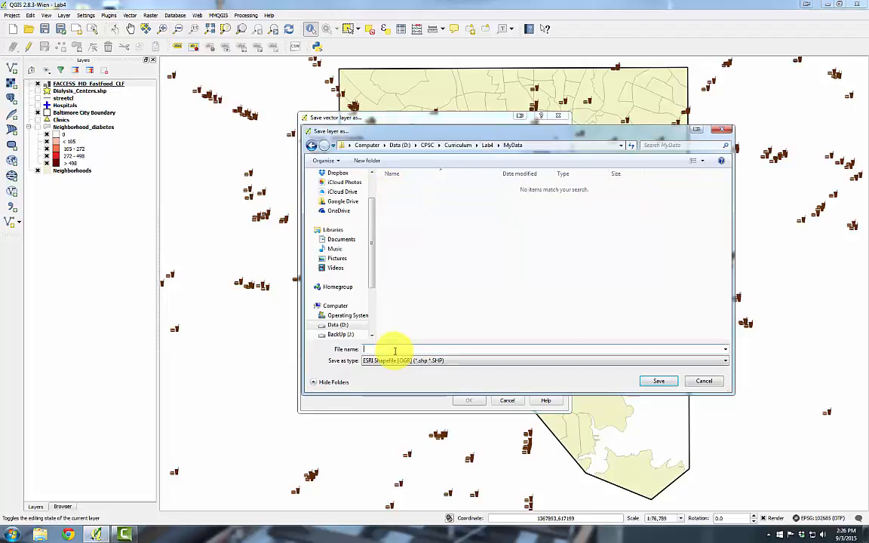
pyautogui.write('MD_FastFood_SPCS.shp')
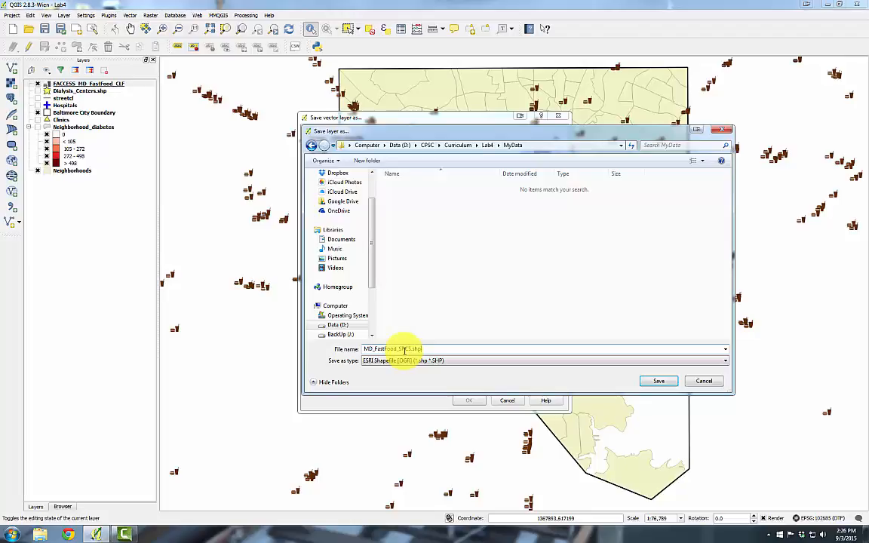
pyautogui.click(660, 380)
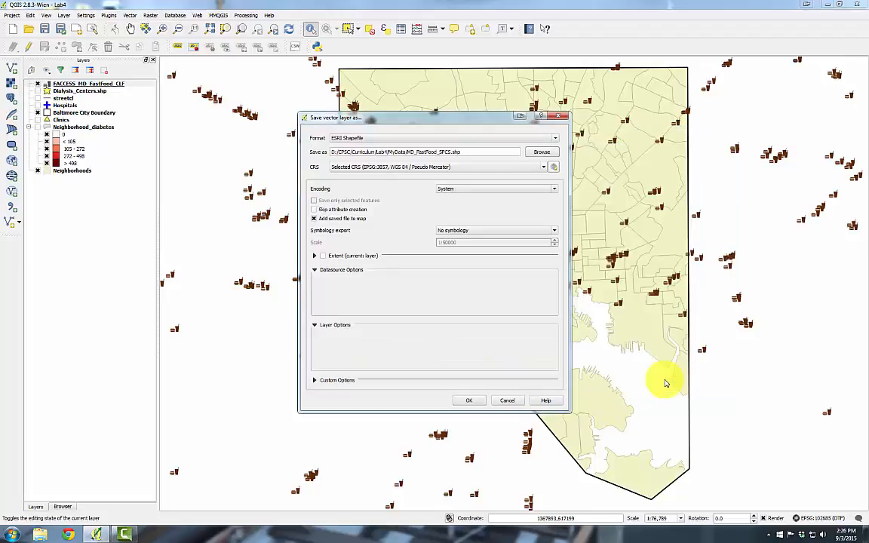
# - Set the output CRS to NAD_1983_StatePlane_Maryland_FIPS_1900_Feet (EPSG:102685) and save the reprojected layer
pyautogui.click(552, 168)
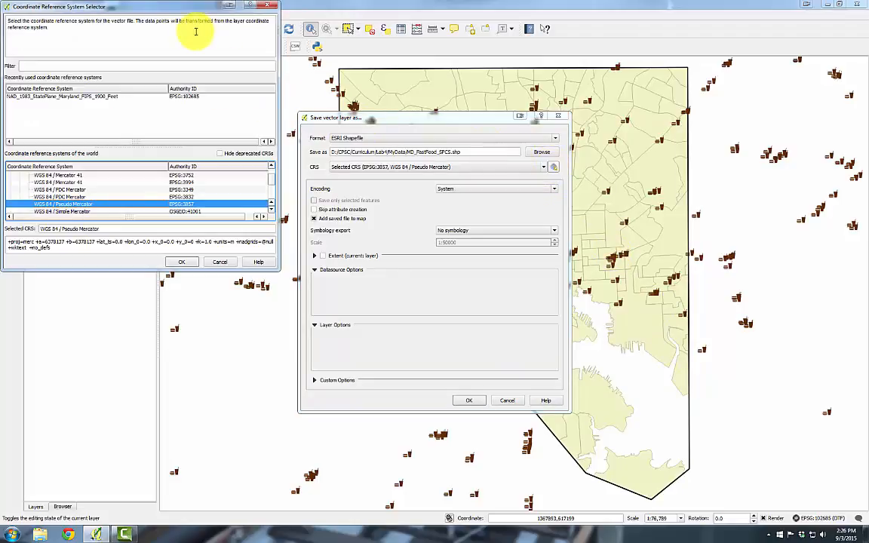
pyautogui.moveTo(154, 7); pyautogui.dragTo(368, 145)
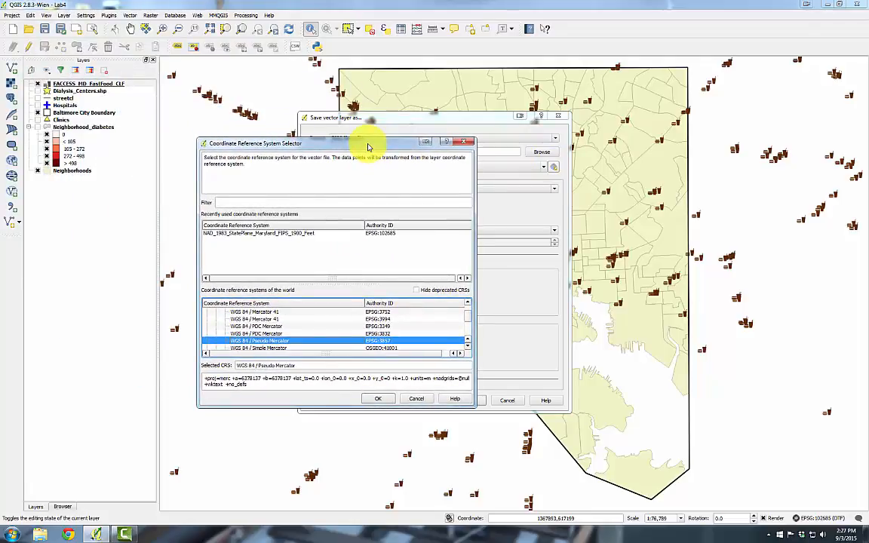
pyautogui.click(285, 233)
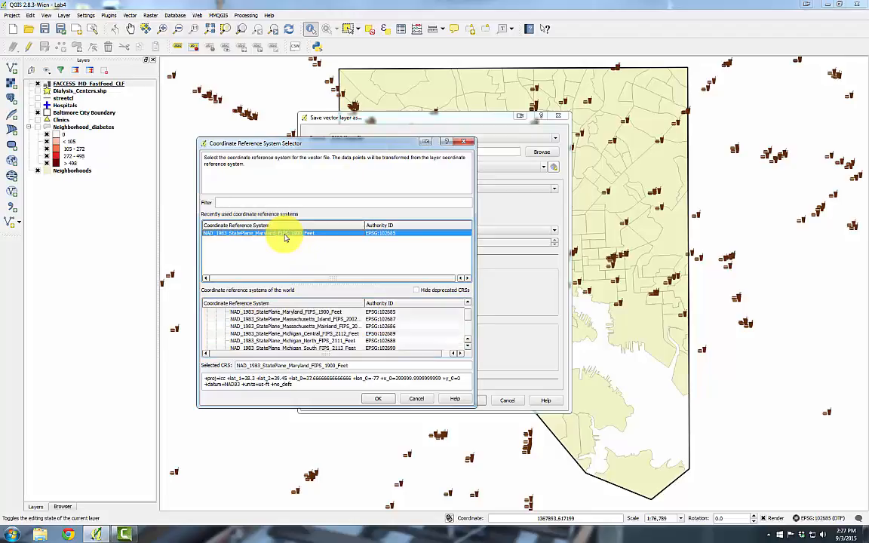
pyautogui.click(377, 399)
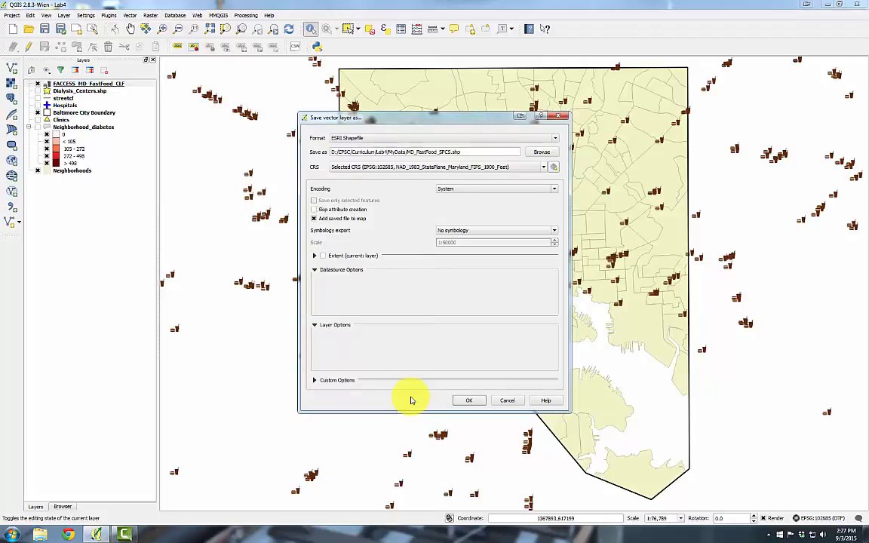
pyautogui.click(459, 403)
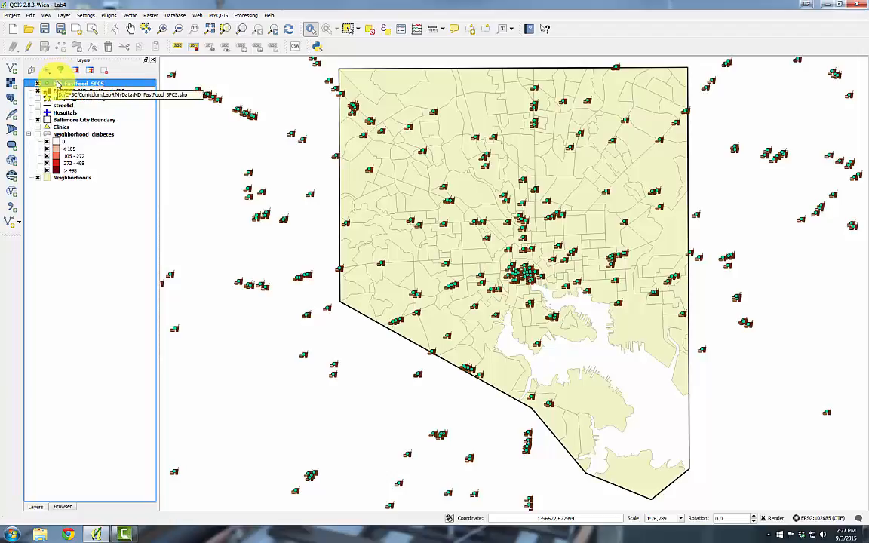
# - Set up a Clip with MD_FastFood_SPCS as the input layer and Baltimore City Boundary as the clip layer
pyautogui.click(130, 15)
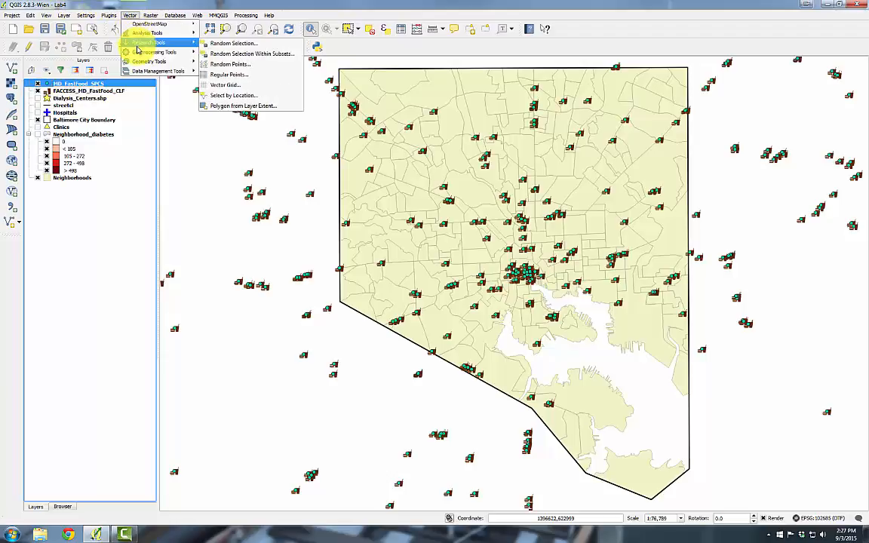
pyautogui.moveTo(135, 52)
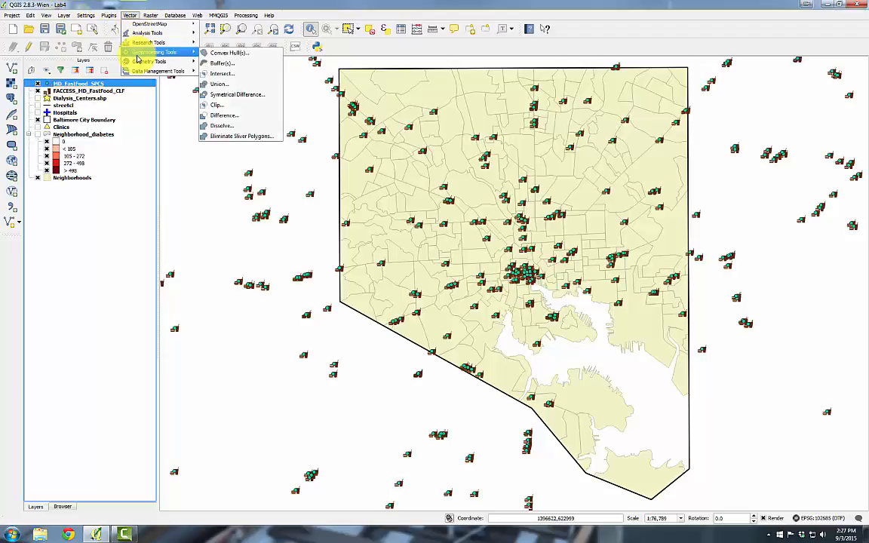
pyautogui.click(217, 105)
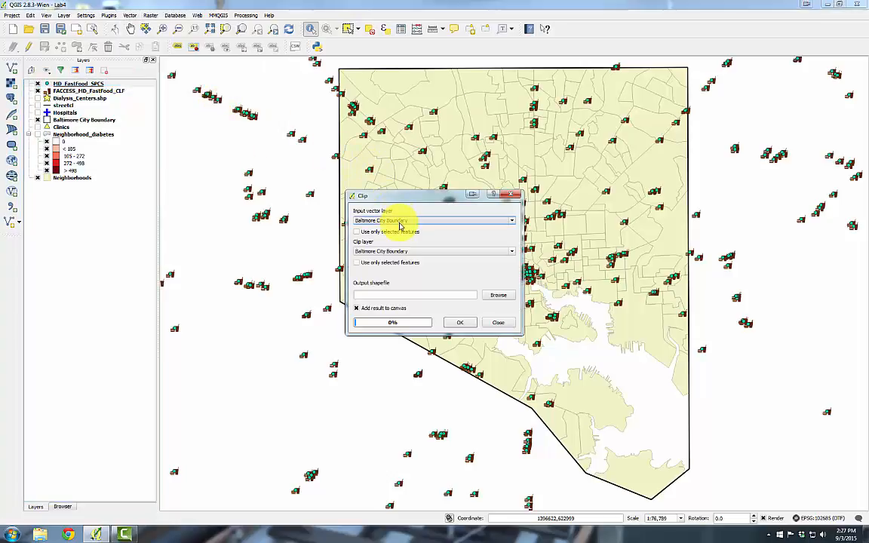
pyautogui.click(375, 220)
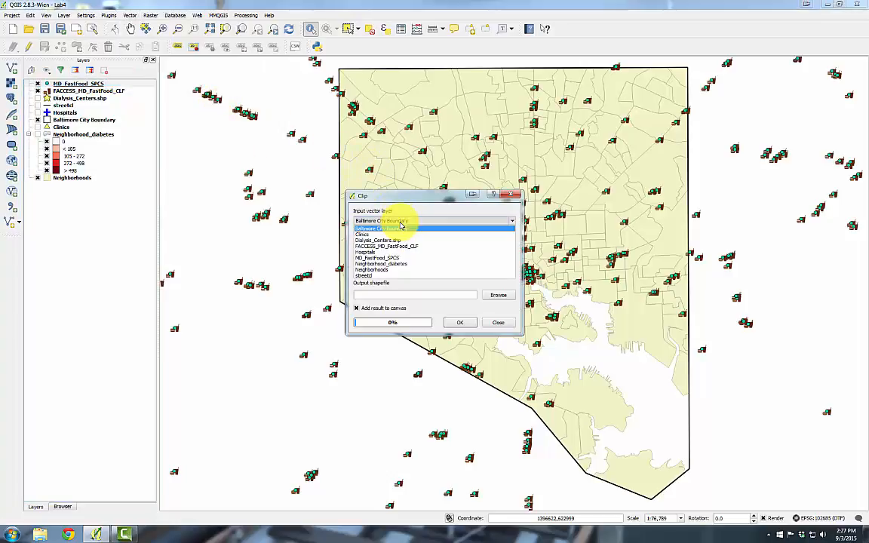
pyautogui.click(379, 259)
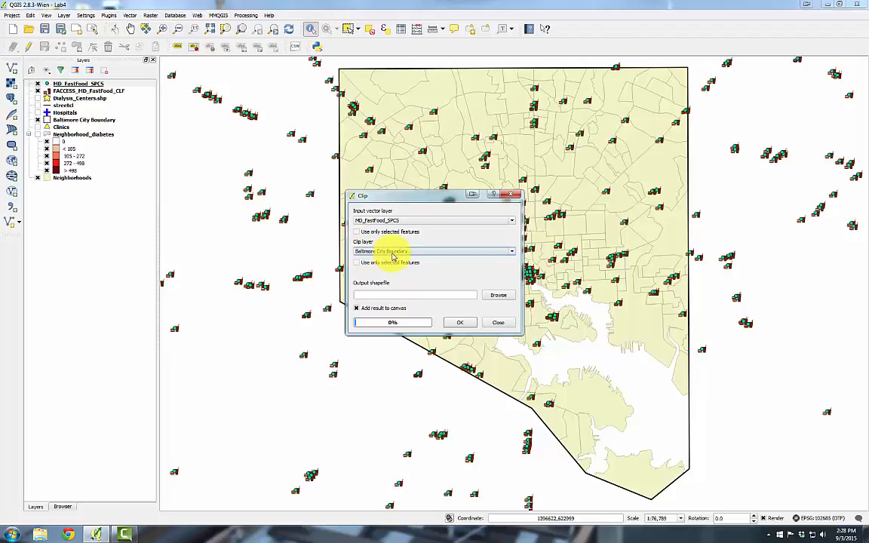
# - Set the clip output to Baltimore_FastFood.shp in the Lab4 MyData folder, run the clip, and close the tool
pyautogui.click(495, 295)
pyautogui.click(475, 184)
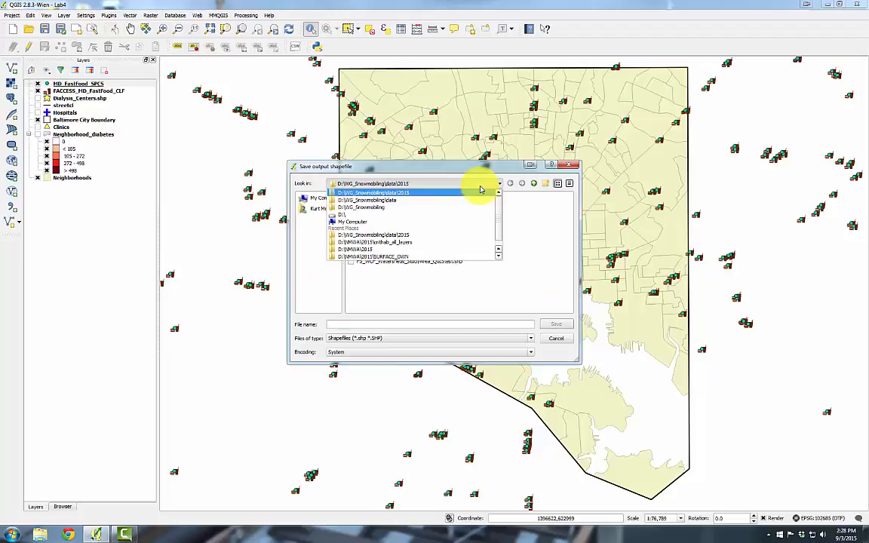
pyautogui.click(359, 216)
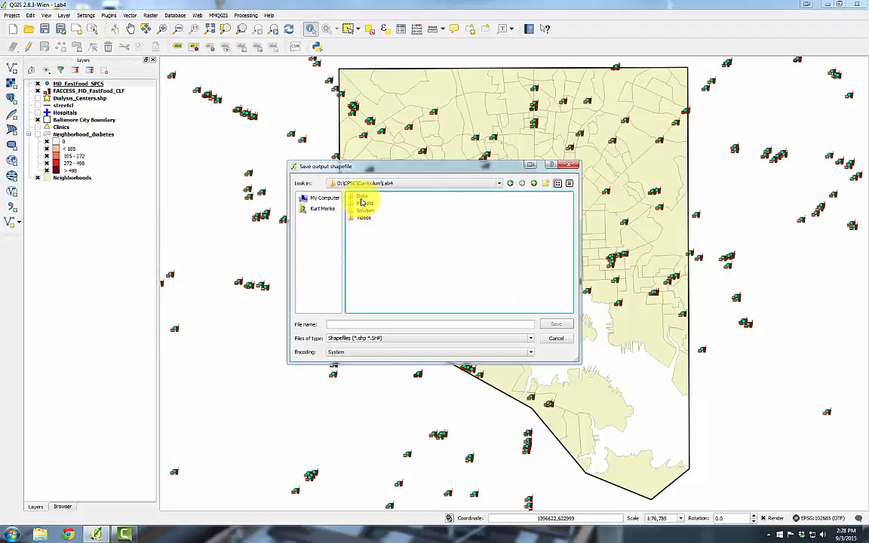
pyautogui.click(361, 203)
pyautogui.doubleClick(361, 204)
pyautogui.moveTo(337, 325); pyautogui.dragTo(318, 329)
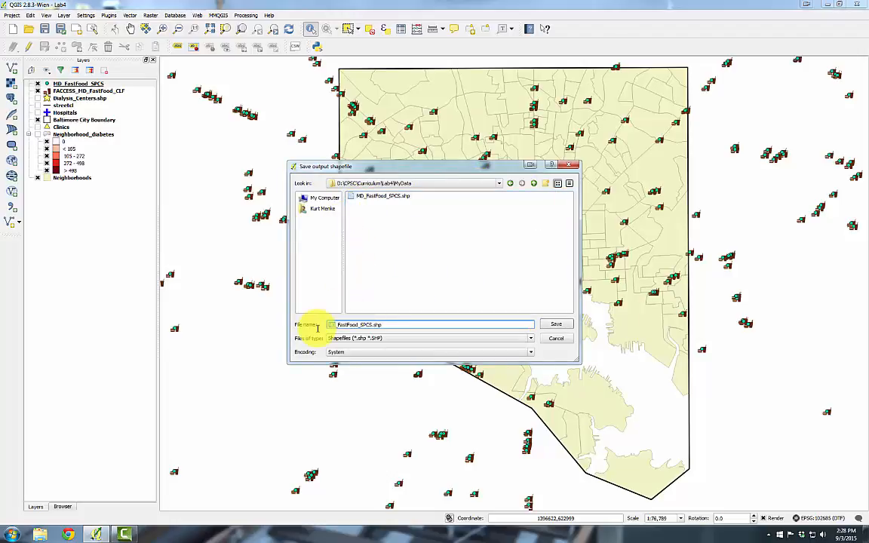
pyautogui.write('Baltimore_FastFood.shp')
pyautogui.click(556, 323)
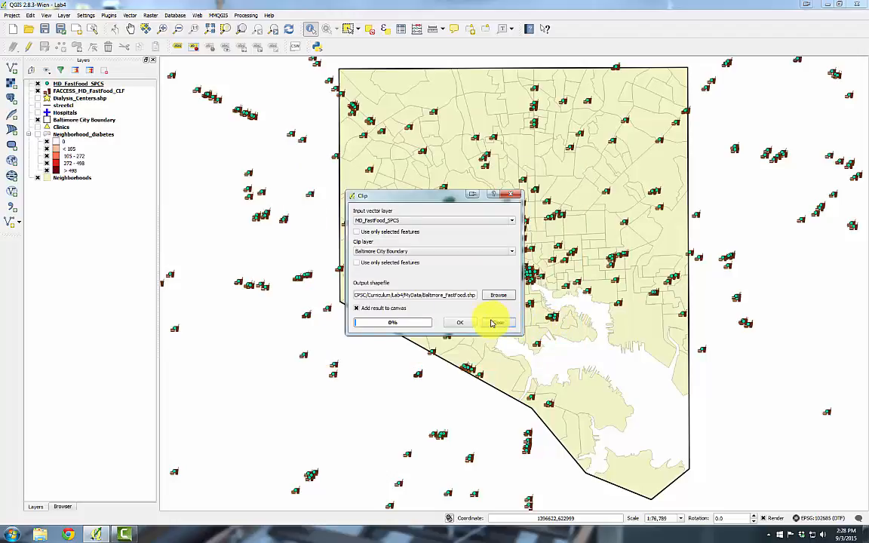
pyautogui.click(459, 323)
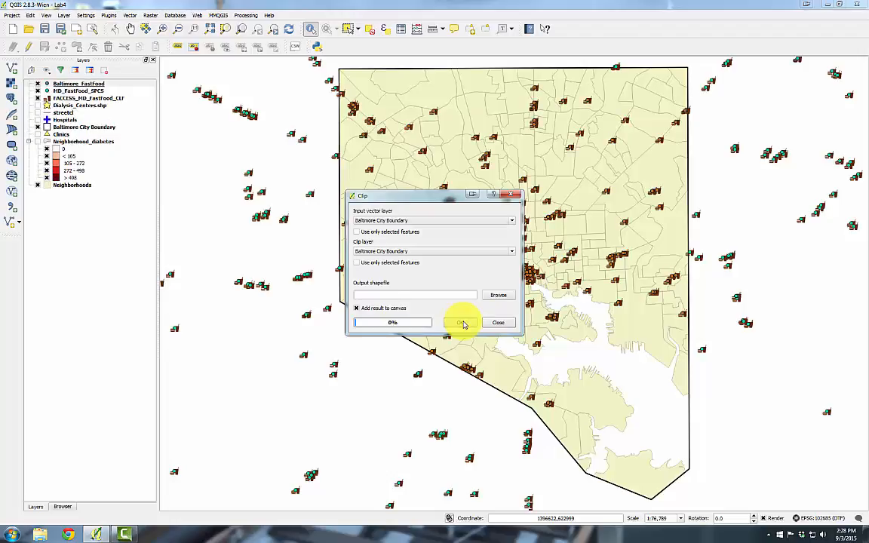
pyautogui.click(498, 323)
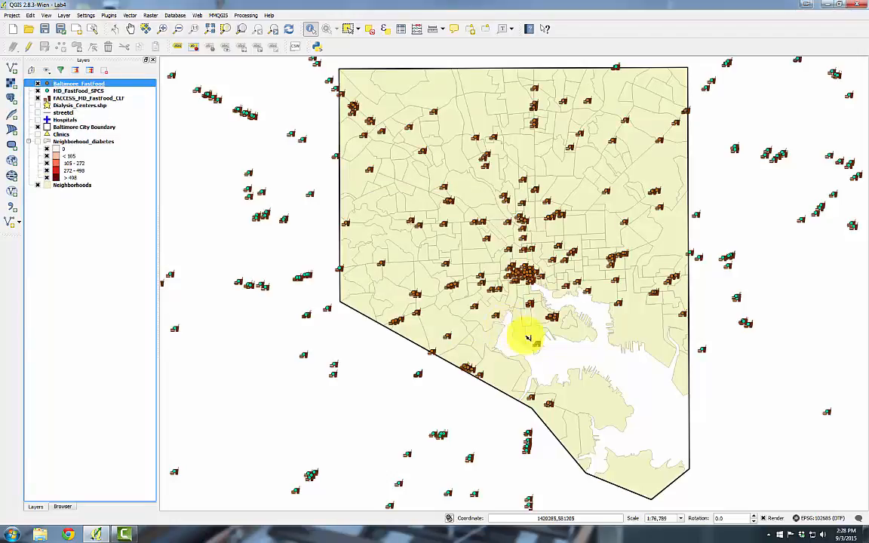
# - Hide the MD_FastFood_SPCS and FACCESS_MD_FastFood_CLF layers and copy the style of FACCESS_MD_FastFood_CLF
pyautogui.click(38, 92)
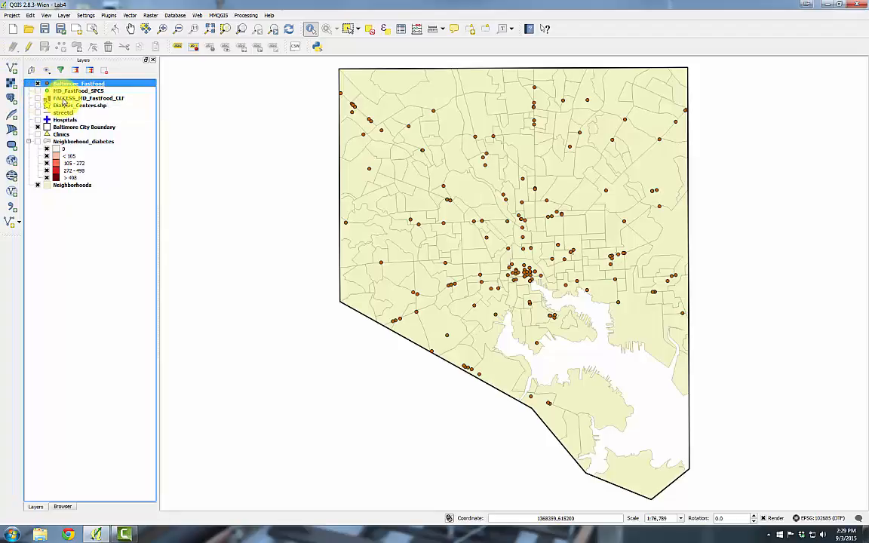
pyautogui.rightClick(62, 99)
pyautogui.moveTo(89, 171)
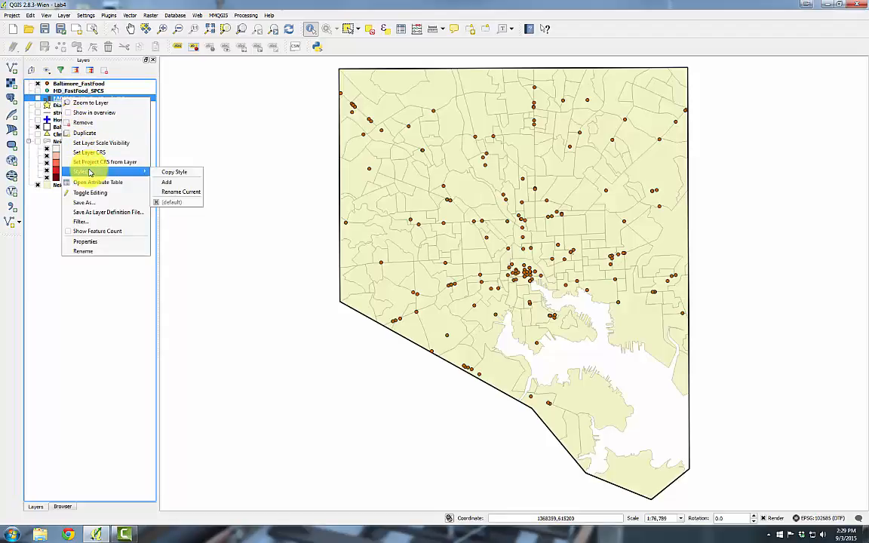
pyautogui.click(163, 173)
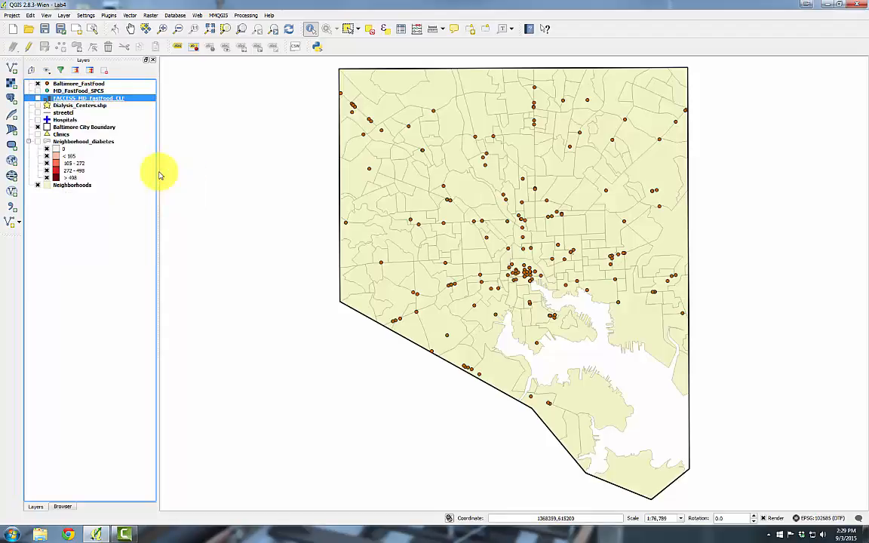
# - Paste the copied fast food style onto the Baltimore_FastFood layer
pyautogui.click(80, 84)
pyautogui.rightClick(80, 84)
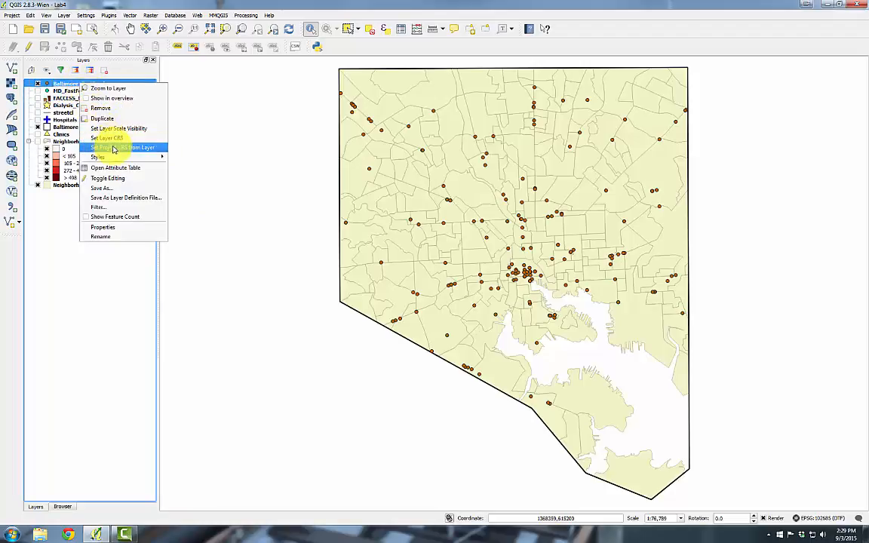
pyautogui.moveTo(118, 157)
pyautogui.click(183, 168)
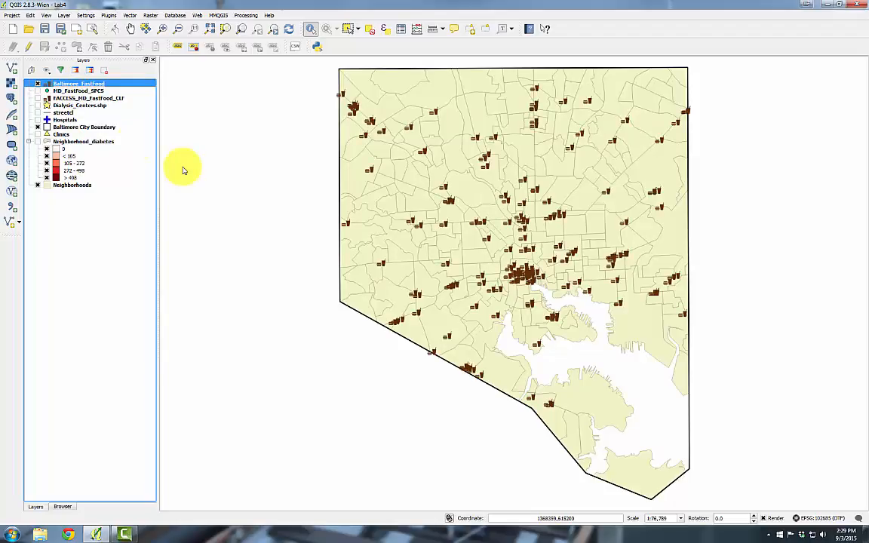
# - Remove the MD_FastFood_SPCS and FACCESS_MD_FastFood_CLF layers from the project
pyautogui.rightClick(59, 90)
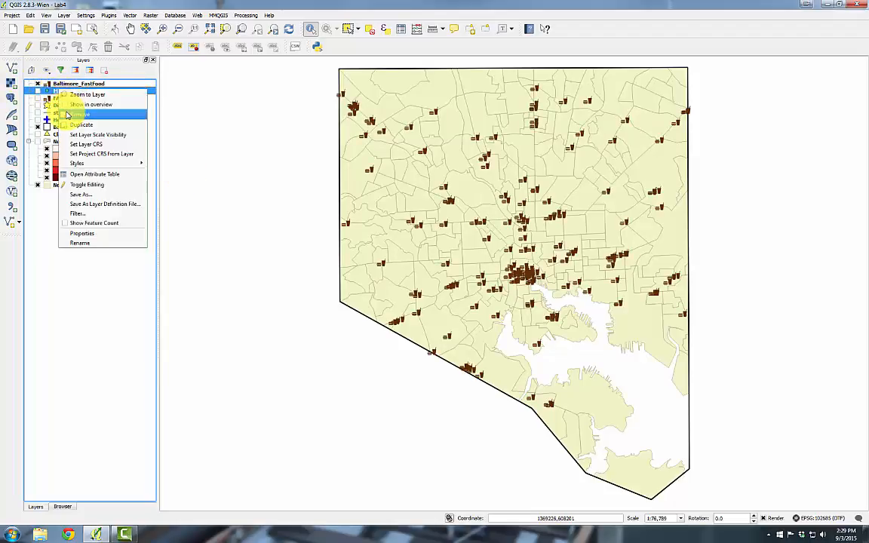
pyautogui.click(67, 113)
pyautogui.click(412, 277)
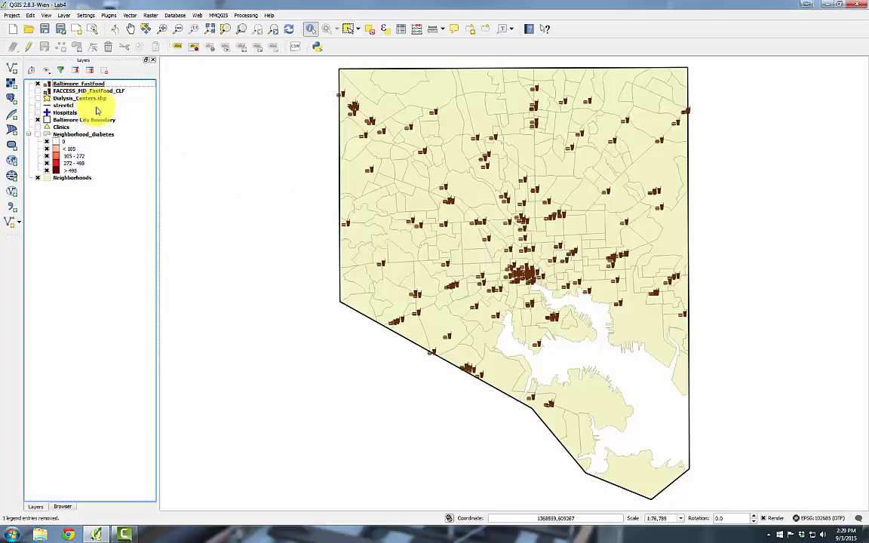
pyautogui.rightClick(105, 89)
pyautogui.click(119, 114)
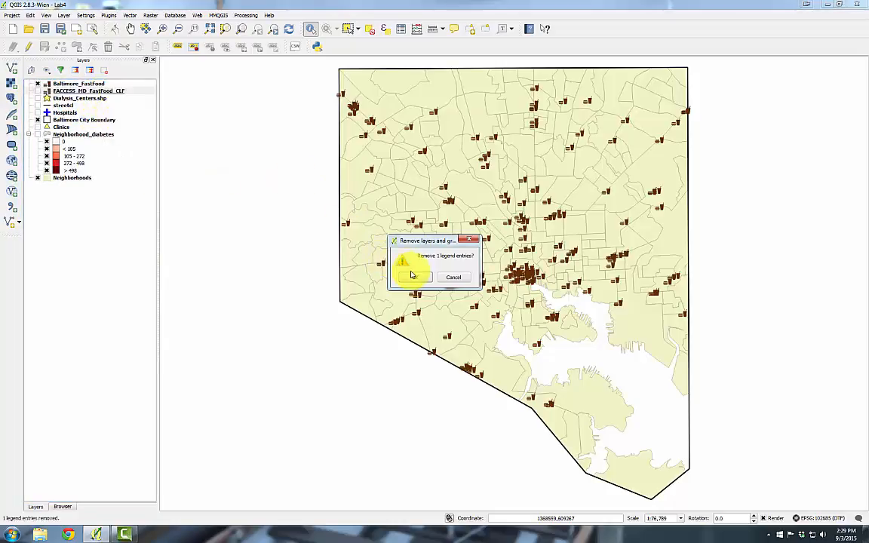
pyautogui.click(413, 276)
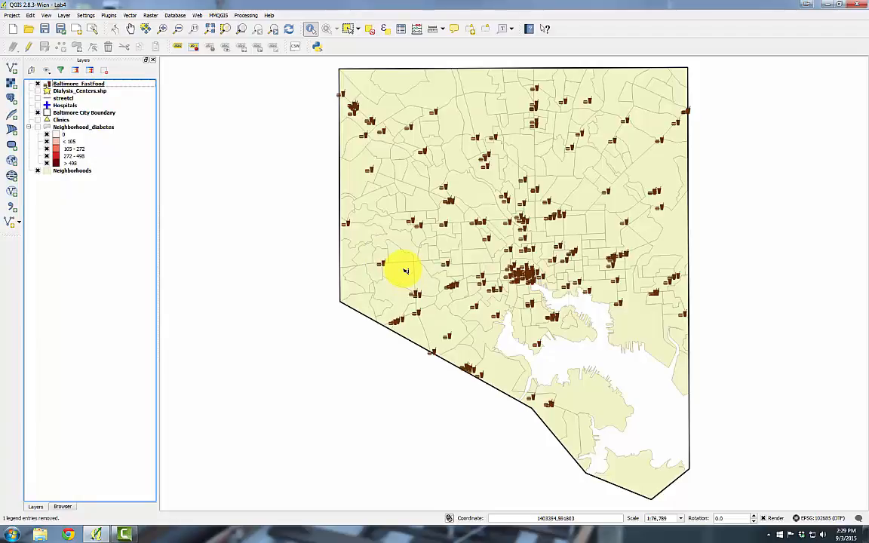